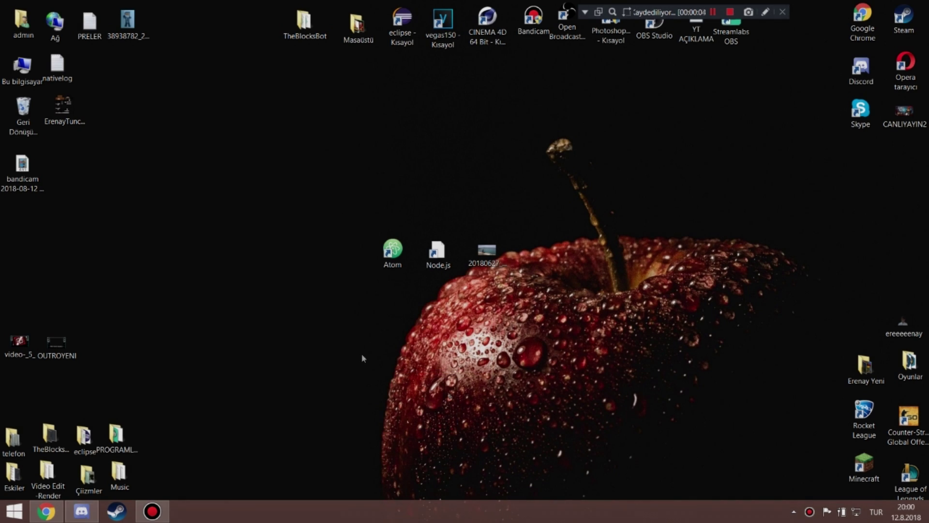
Marquee-select the Atom, Node.js and photo desktop icons, then clear the selection.
left_click_drag(294, 330, 507, 419)
left_click_drag(317, 327, 528, 407)
left_click_drag(310, 340, 611, 286)
left_click_drag(300, 184, 451, 300)
left_click_drag(272, 156, 446, 322)
left_click_drag(302, 193, 629, 393)
left_click_drag(288, 151, 489, 301)
left_click_drag(290, 192, 628, 437)
left_click_drag(310, 179, 508, 309)
left_click_drag(265, 179, 522, 350)
left_click_drag(349, 216, 518, 310)
left_click_drag(330, 177, 658, 411)
left_click_drag(318, 168, 513, 320)
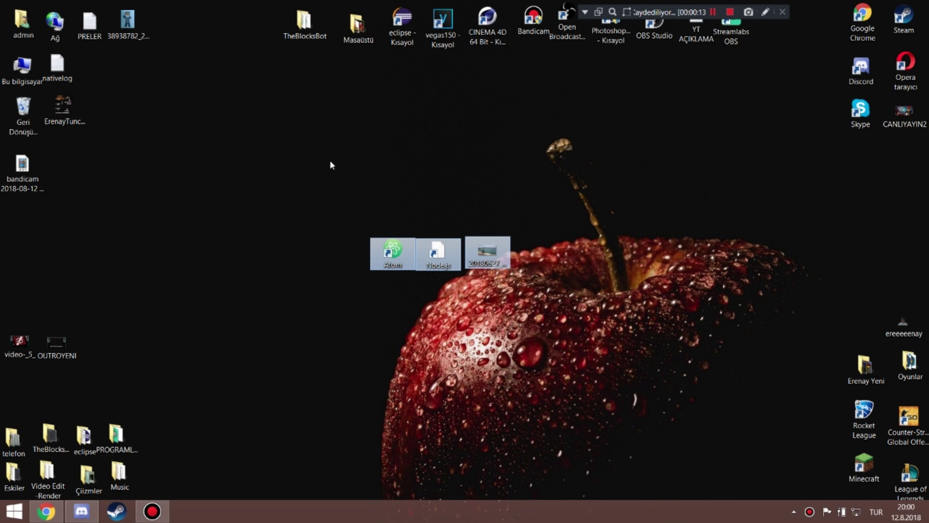
left_click_drag(334, 194, 537, 334)
left_click_drag(384, 231, 494, 414)
left_click_drag(267, 162, 527, 410)
left_click_drag(263, 139, 528, 450)
left_click_drag(358, 194, 590, 455)
left_click_drag(283, 163, 518, 329)
left_click_drag(349, 199, 588, 476)
left_click_drag(295, 175, 523, 329)
left_click_drag(361, 190, 549, 443)
left_click_drag(306, 178, 560, 312)
left_click_drag(347, 193, 523, 319)
left_click_drag(286, 180, 562, 439)
left_click_drag(330, 174, 523, 329)
left_click_drag(285, 187, 512, 427)
left_click(415, 378)
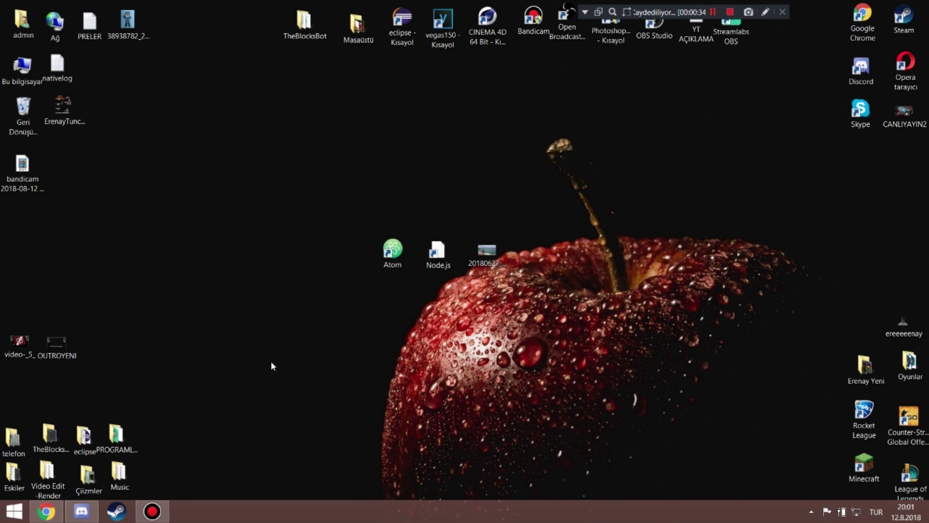
Select the Atom and Node.js icons, then restore the Chrome window showing the Developer Portal.
left_click_drag(292, 306, 658, 447)
left_click_drag(588, 448, 371, 312)
left_click_drag(578, 441, 246, 270)
left_click_drag(561, 449, 355, 327)
left_click_drag(462, 333, 490, 356)
left_click_drag(520, 398, 392, 323)
left_click_drag(641, 475, 364, 330)
left_click_drag(281, 329, 576, 470)
left_click_drag(403, 377, 363, 343)
left_click_drag(334, 152, 429, 345)
left_click(420, 279)
left_click(430, 264)
left_click_drag(451, 300, 397, 259)
left_click_drag(376, 185, 443, 300)
left_click_drag(369, 169, 426, 343)
left_click_drag(383, 188, 443, 359)
left_click_drag(398, 173, 443, 334)
left_click_drag(395, 175, 438, 334)
left_click_drag(395, 143, 433, 357)
left_click_drag(387, 163, 436, 330)
left_click_drag(374, 137, 436, 329)
left_click_drag(400, 155, 433, 416)
mouse_move(372, 173)
left_mouse_down()
mouse_move(447, 356)
mouse_move(451, 403)
mouse_move(362, 169)
left_mouse_up()
left_click_drag(424, 344, 358, 160)
left_click_drag(441, 380, 367, 121)
left_click_drag(440, 313, 362, 130)
left_click(46, 512)
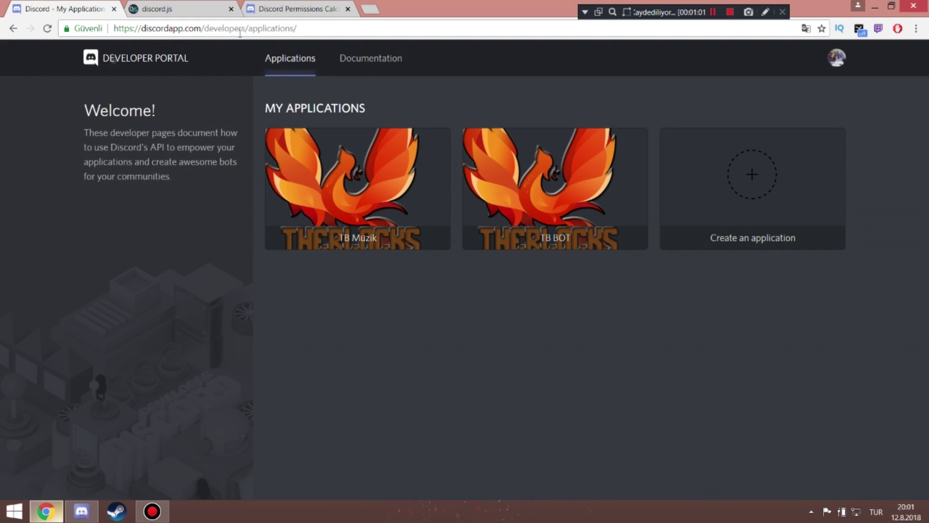
Reach the Developer Portal from discordapp.com in a new tab and close the old portal tab.
left_click(371, 10)
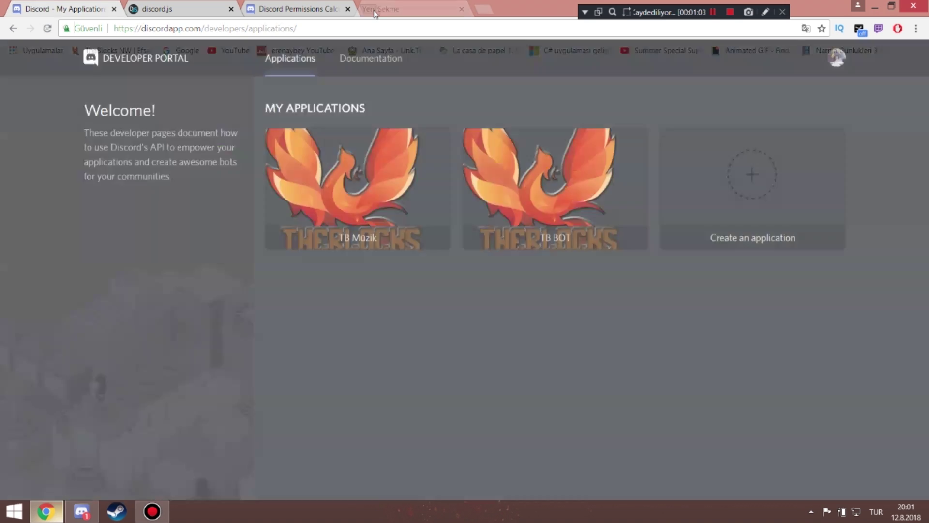
type("discordapp.com")
key("Return")
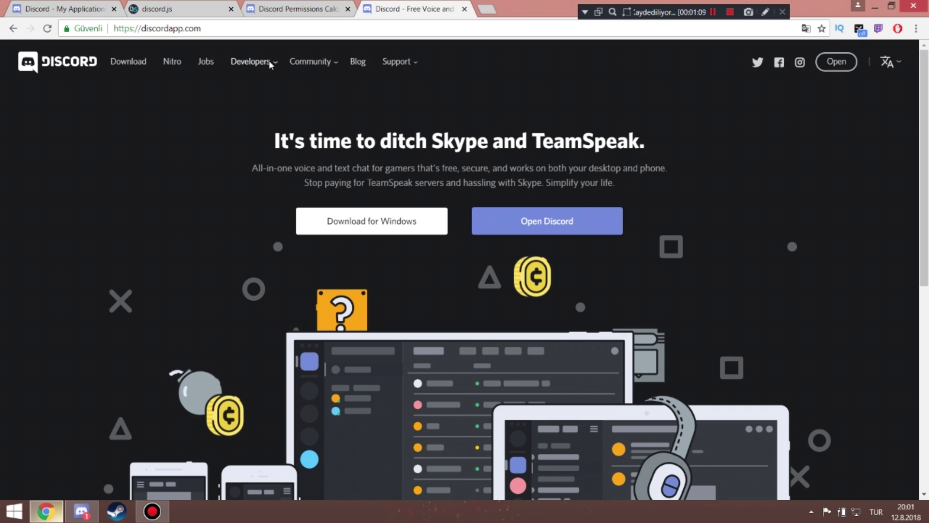
mouse_move(266, 63)
left_click(266, 90)
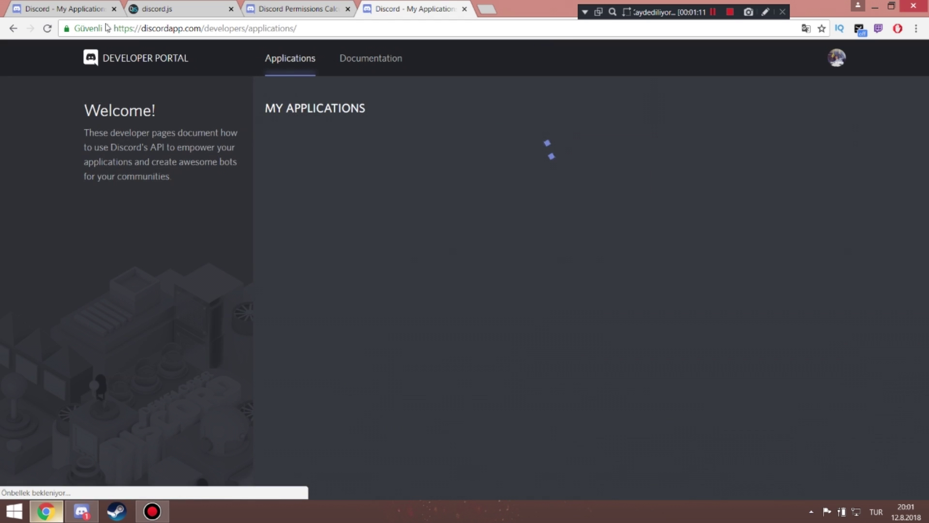
left_click(114, 8)
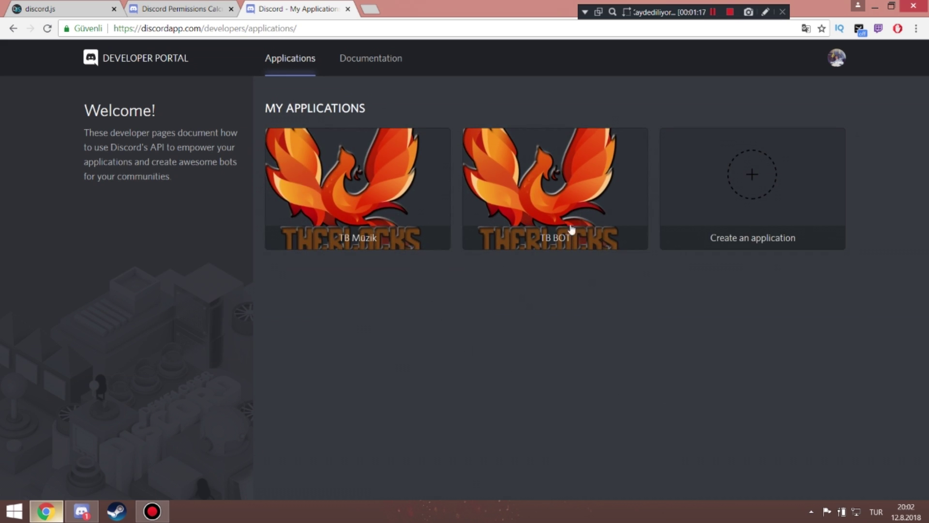
Create a new application and replace its default name with the chosen app name.
left_click(749, 192)
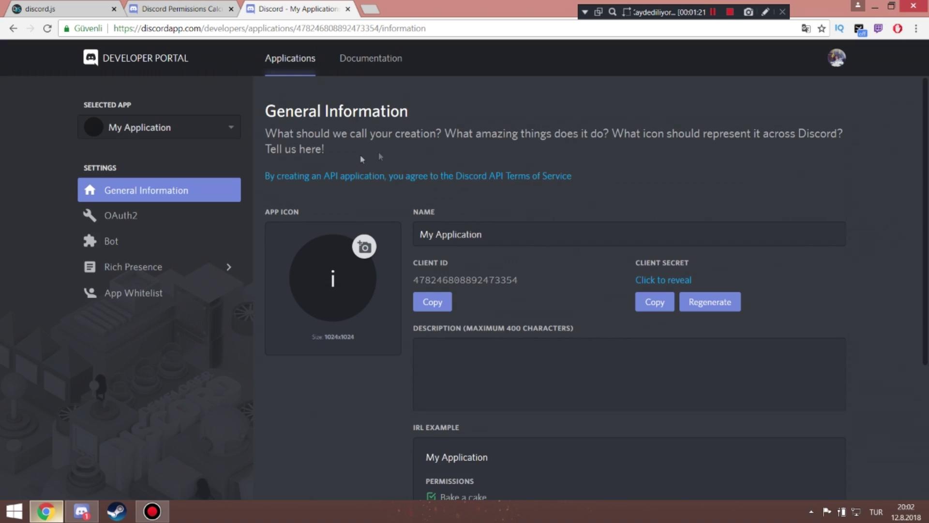
left_click_drag(506, 234, 318, 236)
type("EreenayBey")
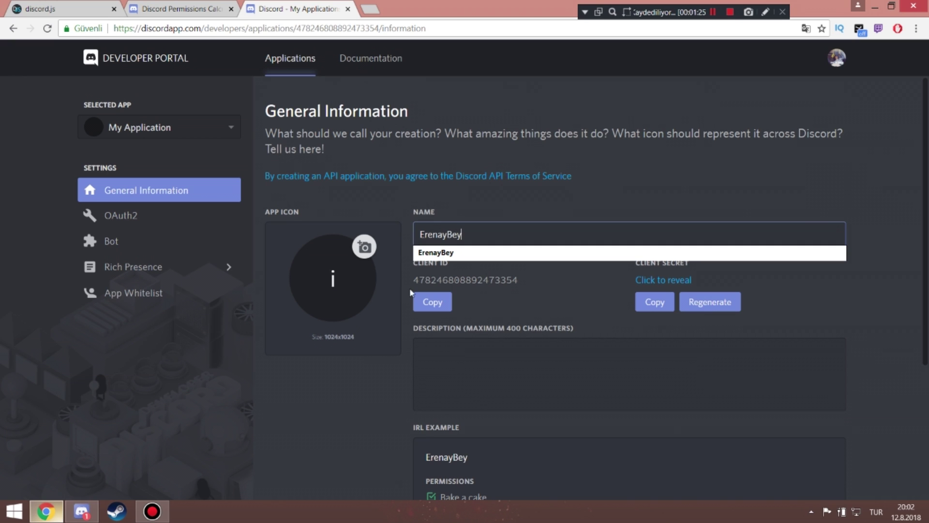
left_click(515, 321)
Upload the seaside photo as the app icon and save the changes.
left_click(317, 300)
type("2")
left_click(364, 271)
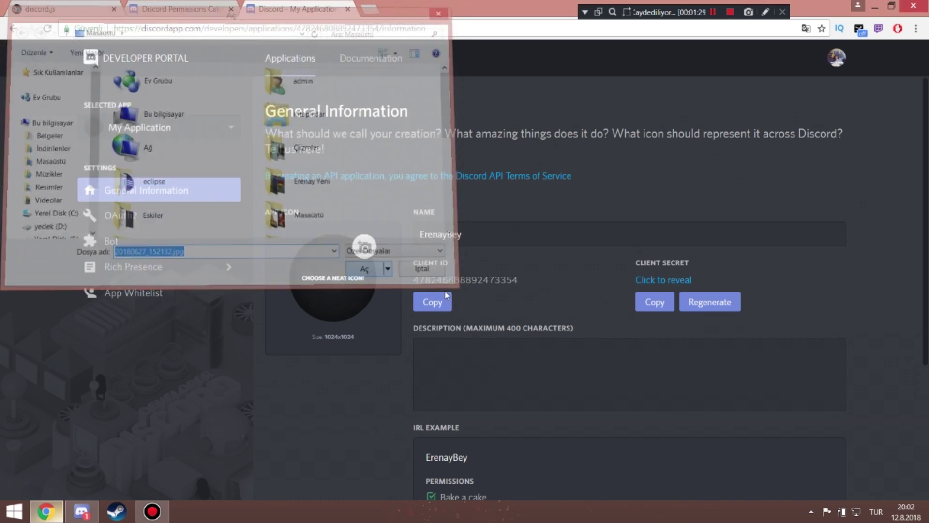
scroll(327, 294, "down", 4)
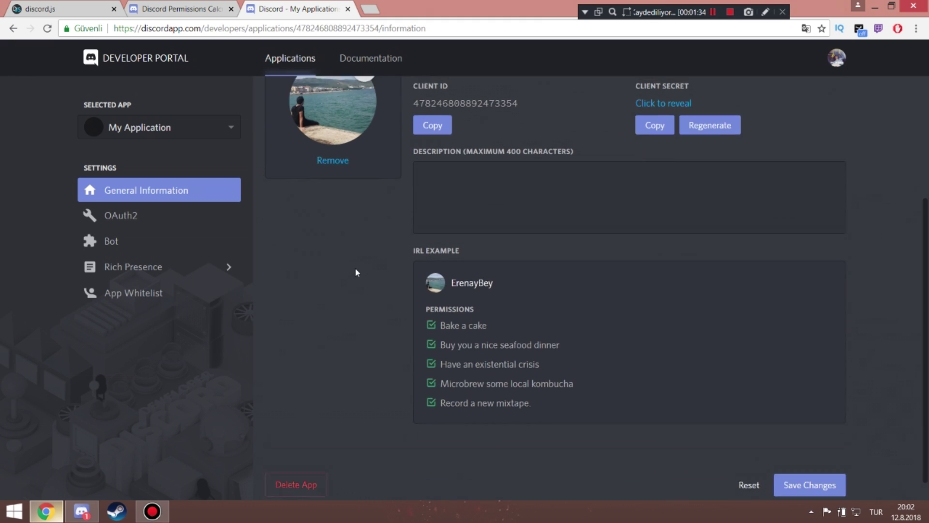
left_click(811, 479)
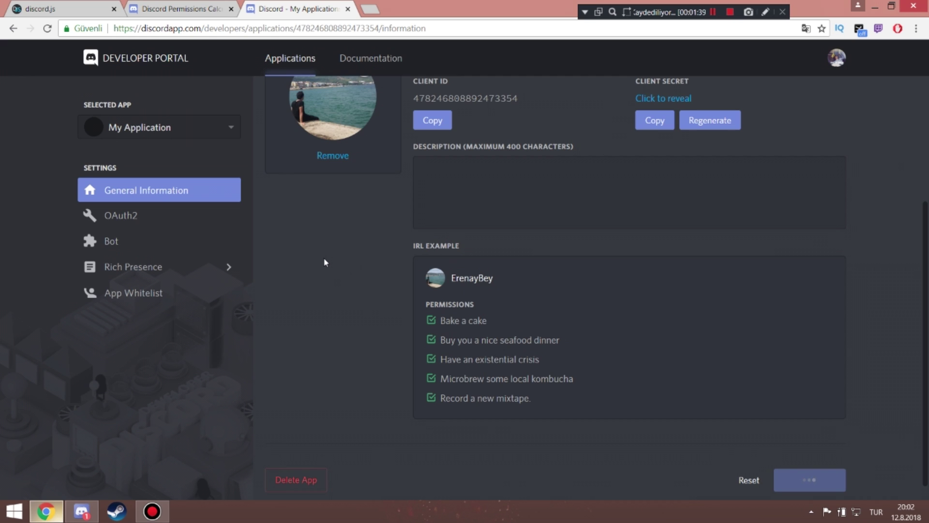
Add a bot user to the app and grant it Administrator permission.
left_click(113, 246)
left_click(827, 256)
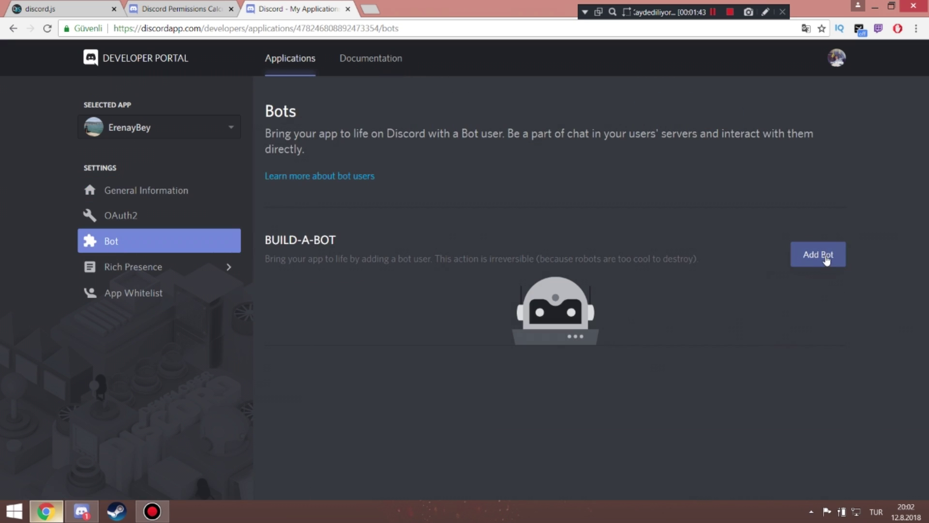
left_click(614, 314)
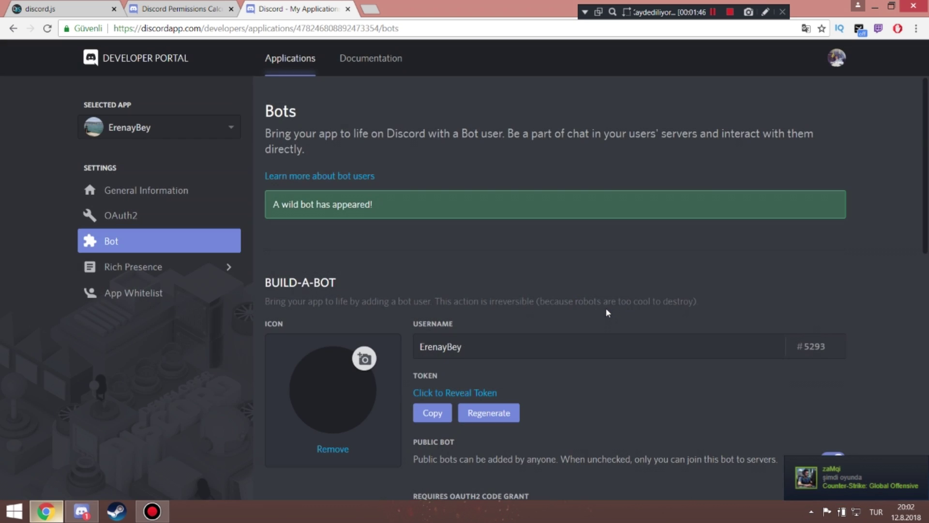
scroll(468, 278, "down", 3)
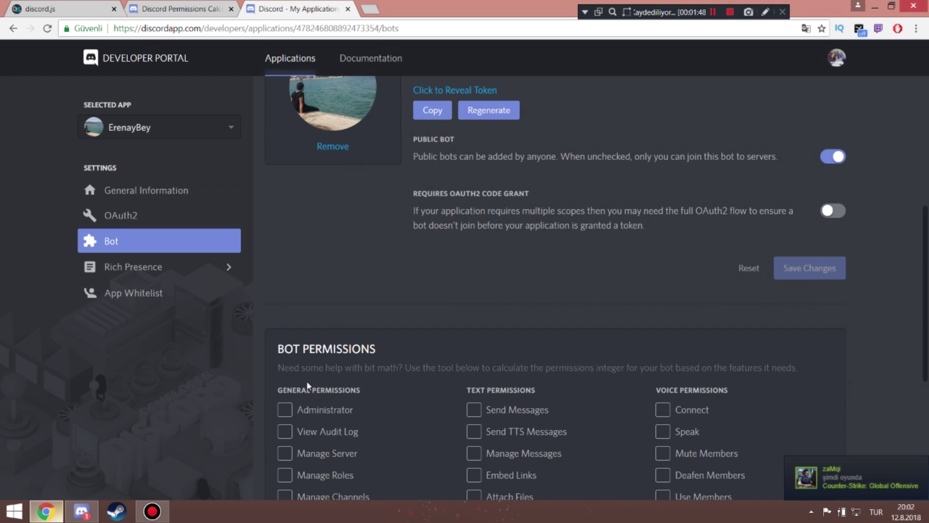
left_click(286, 410)
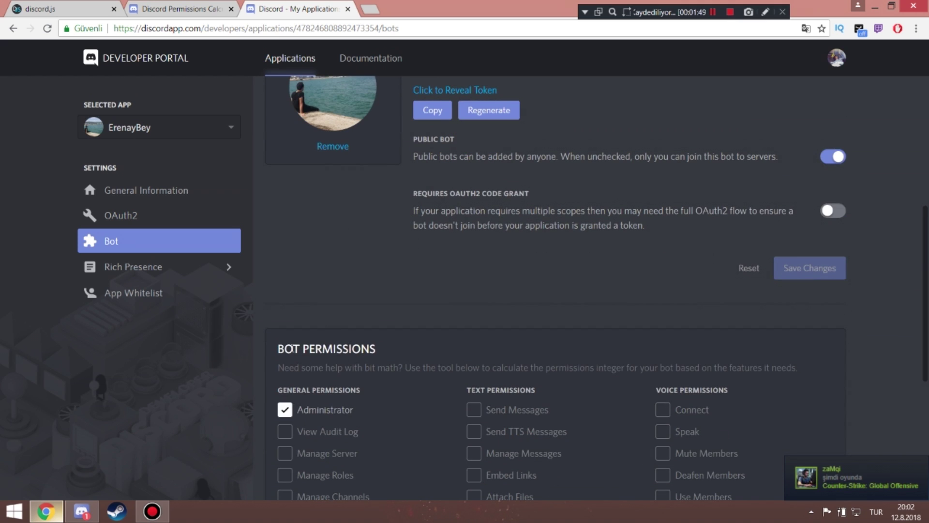
scroll(266, 278, "down", 6)
scroll(239, 326, "up", 8)
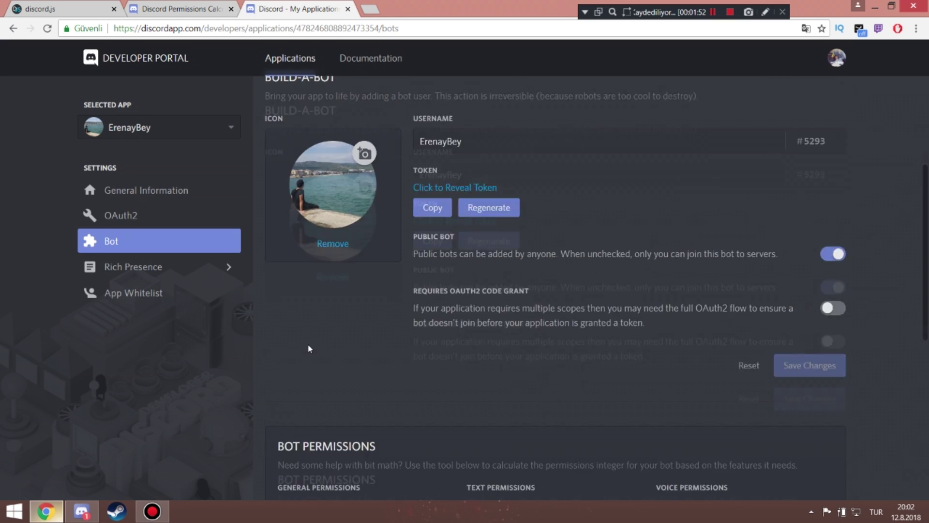
scroll(310, 348, "up", 1)
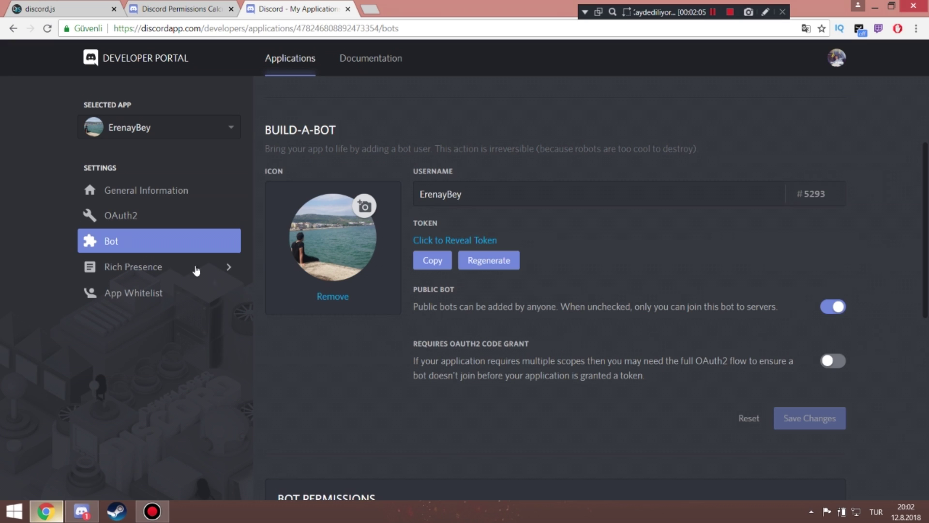
Copy the app's client ID from the General Information page.
left_click(145, 189)
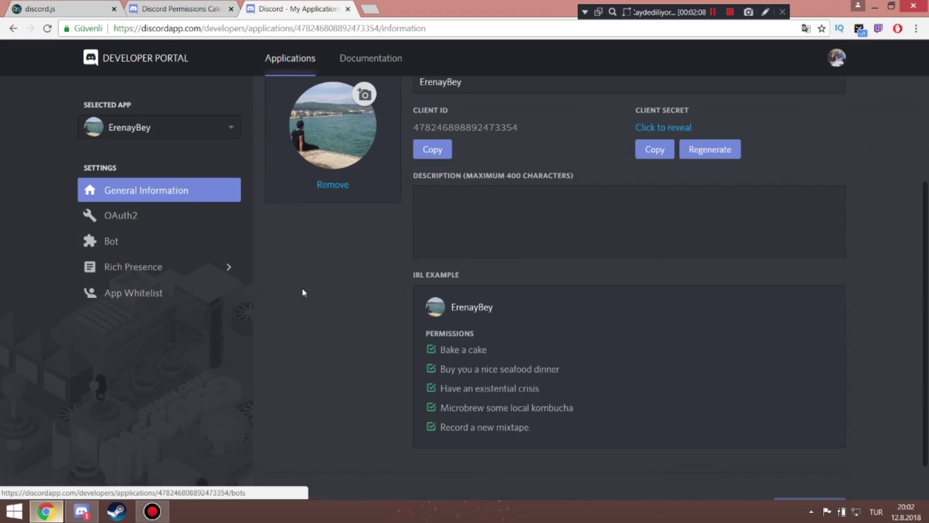
scroll(303, 293, "up", 3)
left_click_drag(518, 279, 410, 279)
left_click(432, 303)
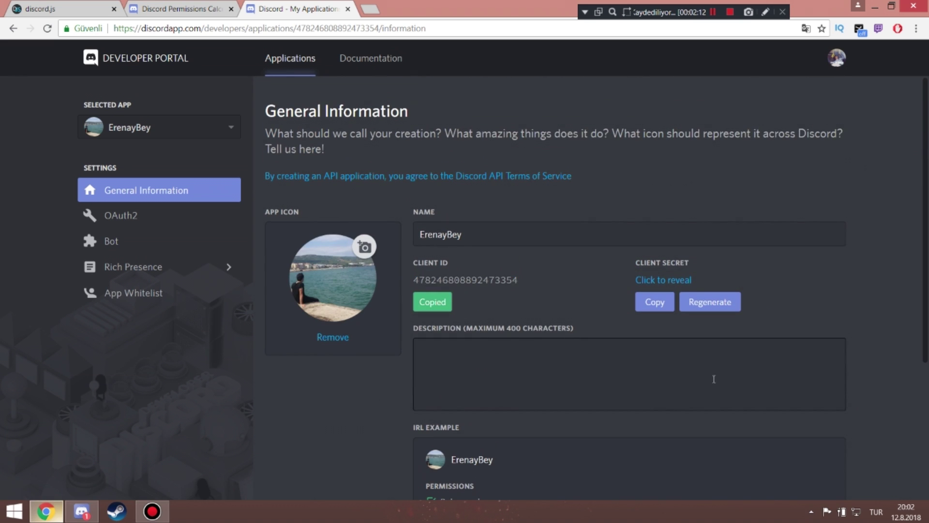
left_click(195, 11)
Paste the client ID into the Permissions Calculator and open the generated 805829694 invite link.
scroll(28, 136, "down", 2)
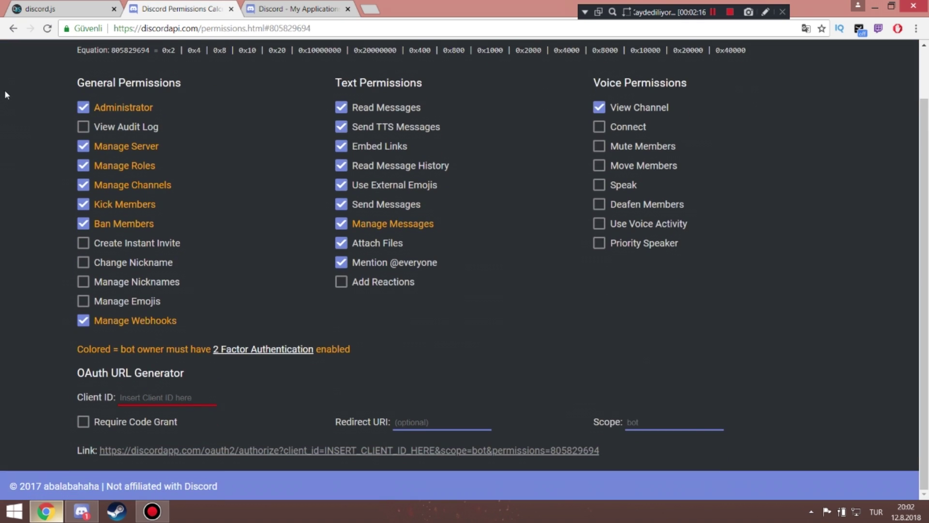
scroll(5, 89, "up", 2)
left_click(165, 453)
key("ctrl+v")
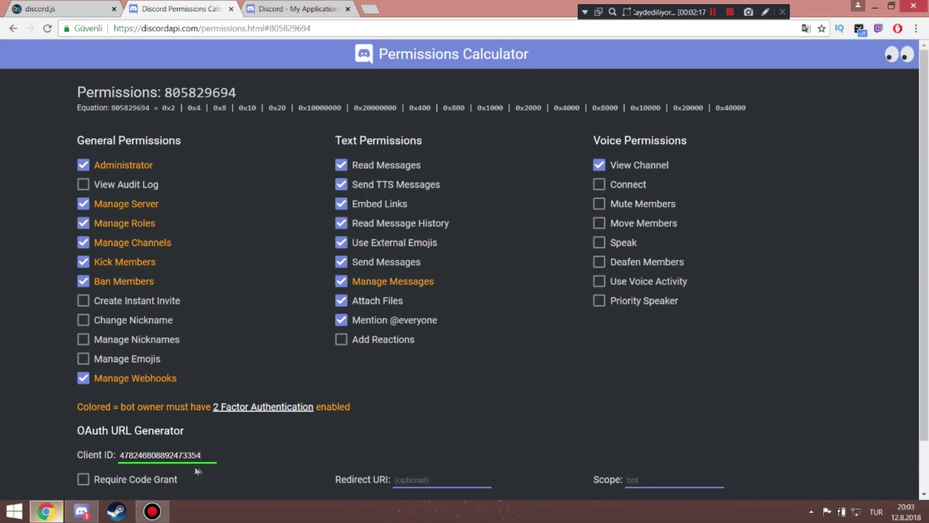
scroll(140, 397, "down", 2)
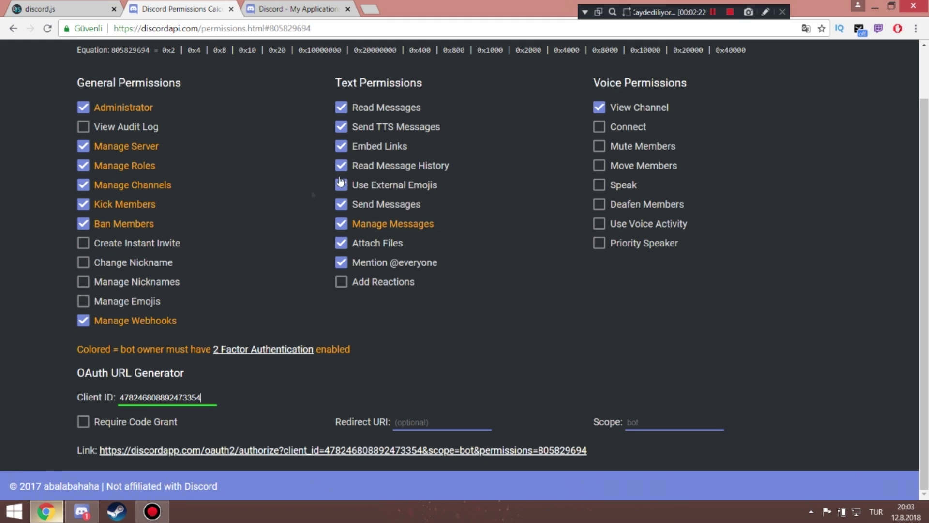
scroll(334, 242, "up", 2)
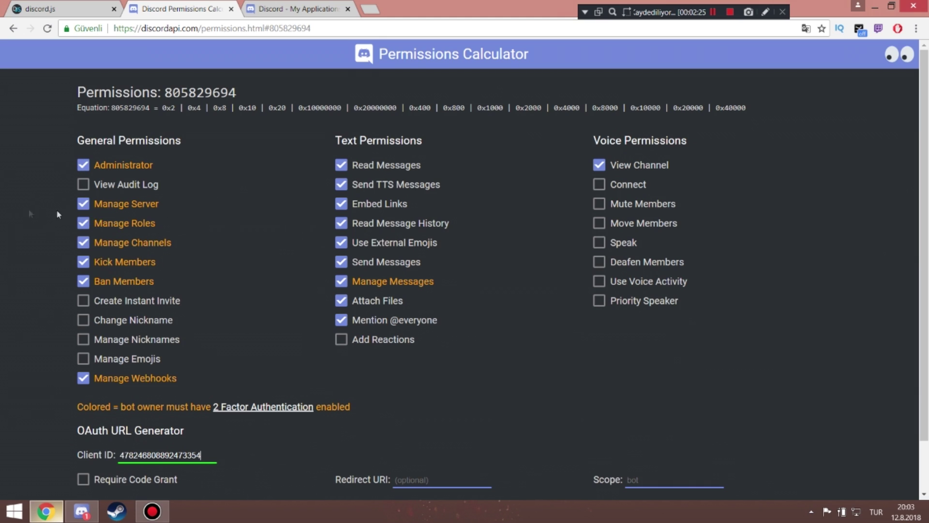
scroll(57, 214, "down", 2)
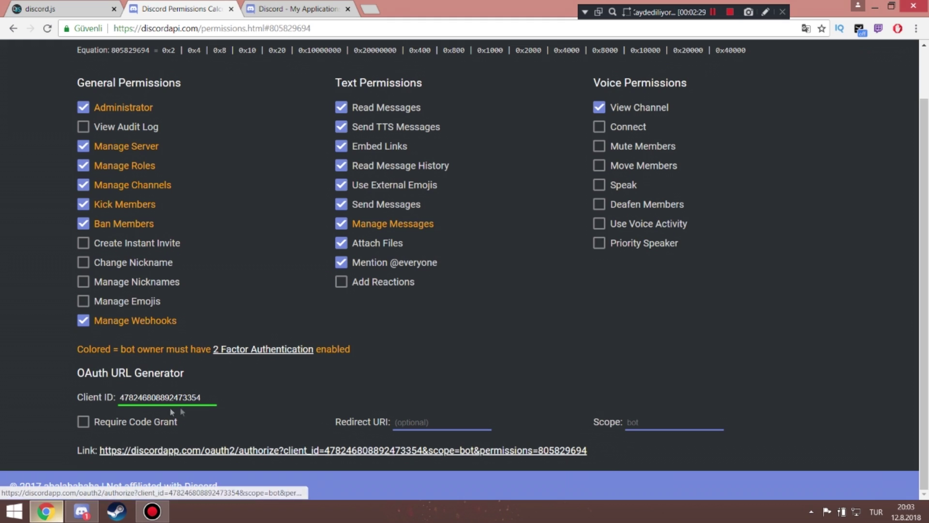
left_click(237, 453)
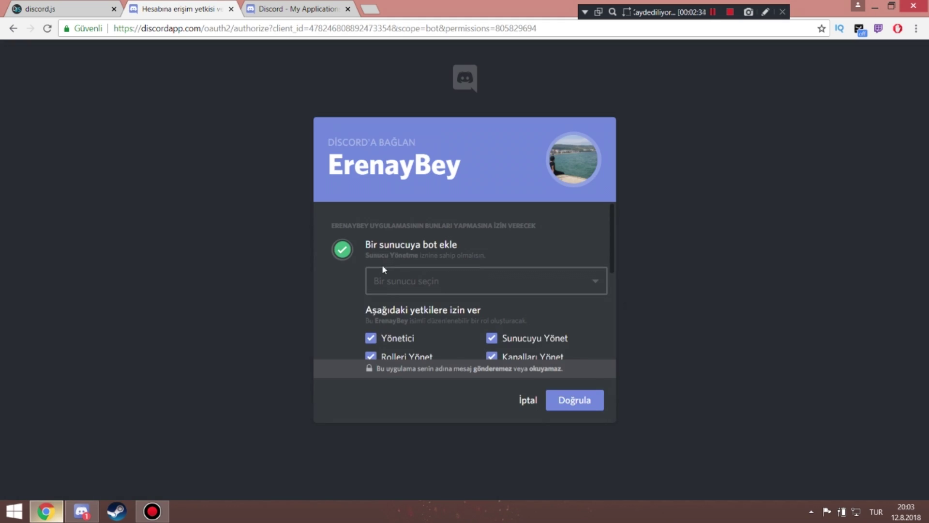
Pick the target server for the bot and confirm the authorization.
left_click(430, 286)
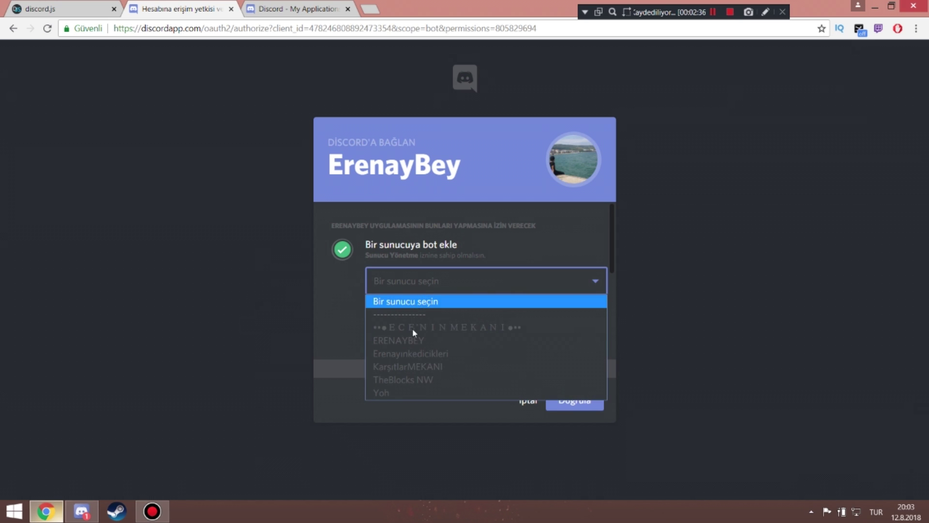
left_click(425, 345)
left_click(599, 402)
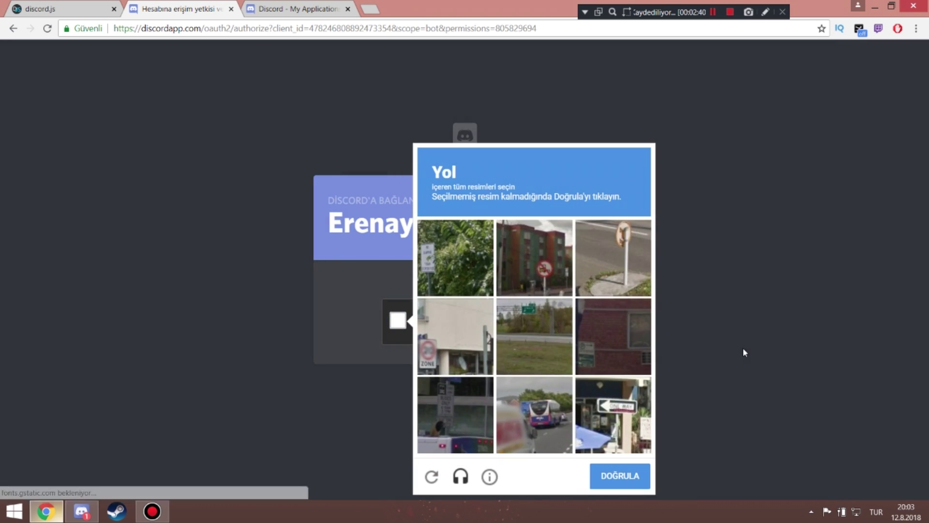
Mark all the road images in the reCAPTCHA to pass the check.
left_click(605, 260)
left_click(512, 344)
left_click(535, 414)
left_click(612, 256)
left_click(535, 334)
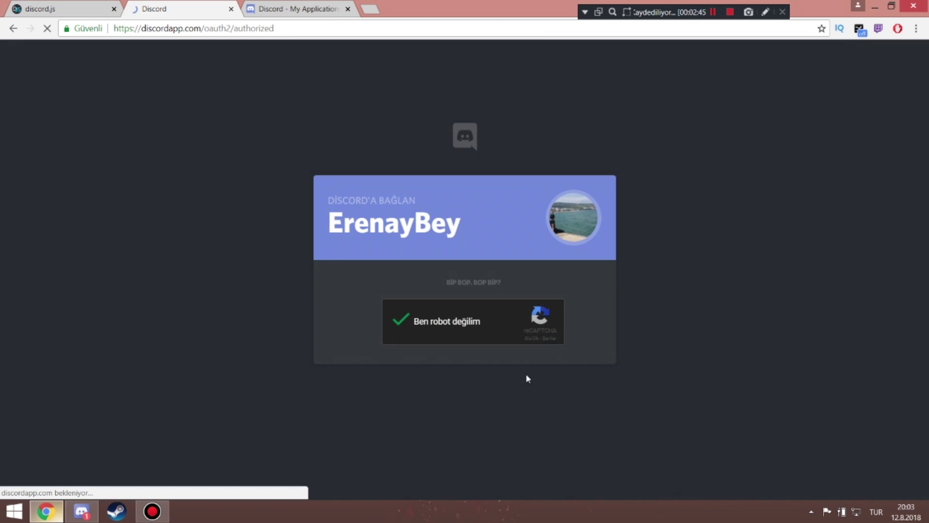
Check the bot's profile in the Discord server's member list.
left_click(81, 511)
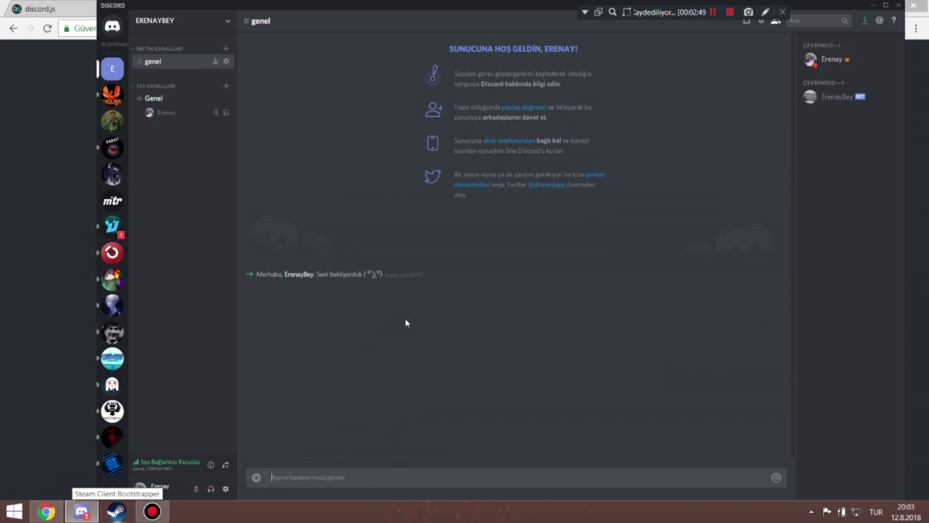
left_click(835, 96)
left_click(697, 300)
Close the authorization tab and minimize the browser and Discord to show the desktop.
key("alt+Tab")
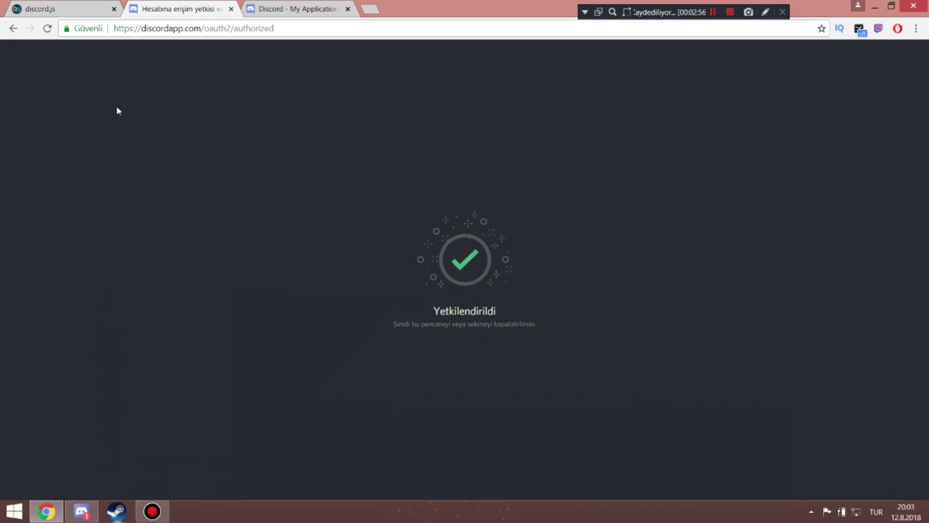
left_click(235, 10)
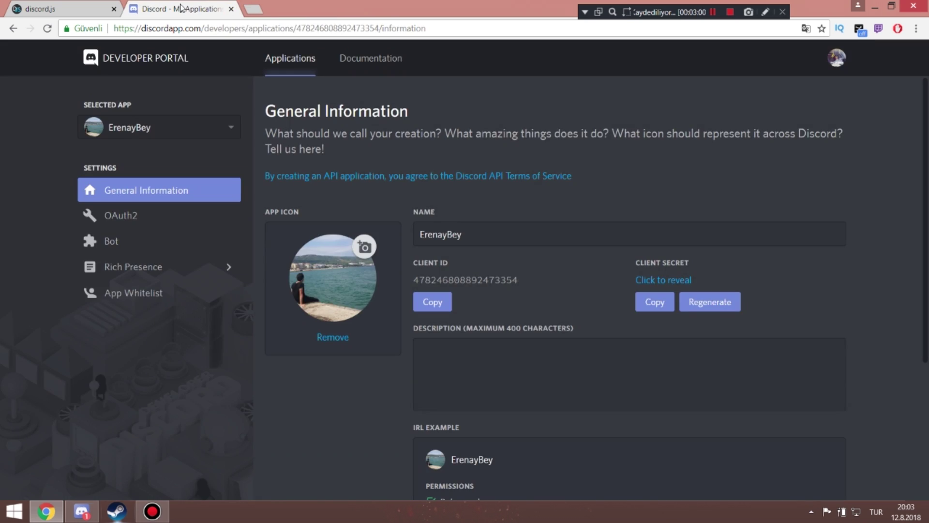
left_click(875, 7)
left_click(874, 6)
left_click_drag(184, 300, 406, 405)
left_click_drag(260, 358, 451, 431)
left_click_drag(263, 340, 418, 394)
left_click_drag(329, 347, 465, 393)
left_click_drag(382, 347, 550, 402)
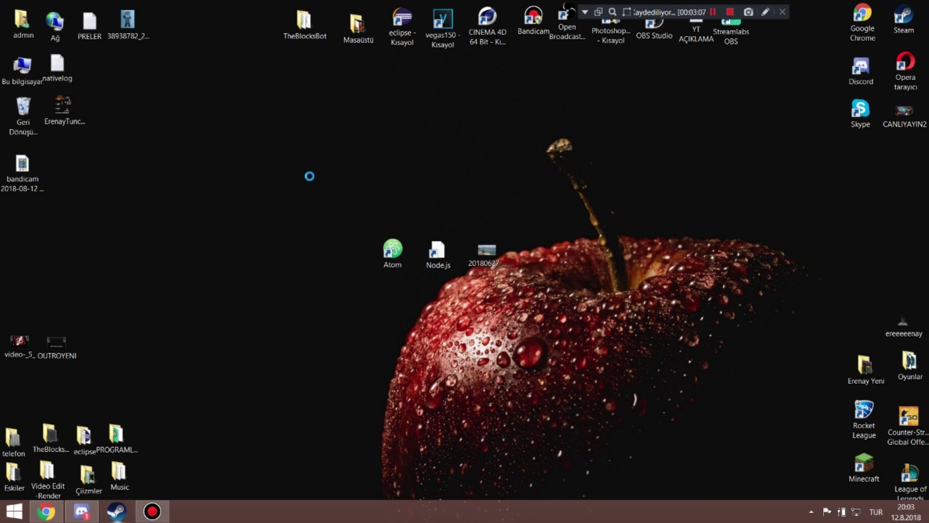
Create a desktop folder named erenaybot and place it next to Atom.
right_click(305, 179)
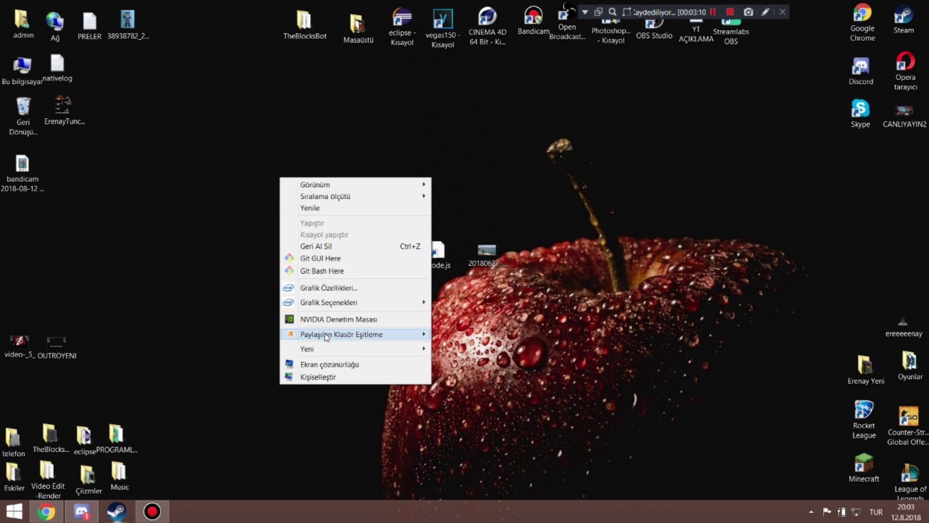
mouse_move(422, 349)
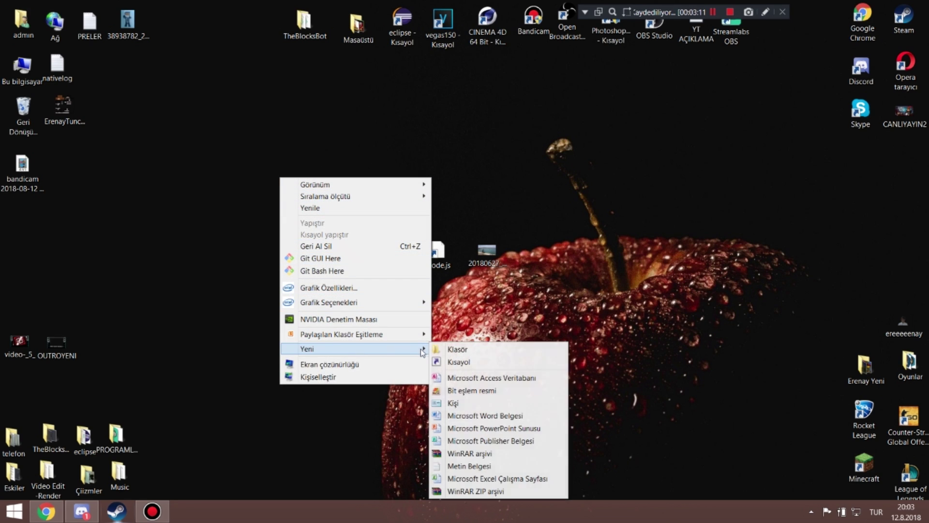
left_click(447, 349)
type("erenaybot")
key("Return")
left_click_drag(333, 246, 202, 338)
left_click_drag(287, 188, 358, 272)
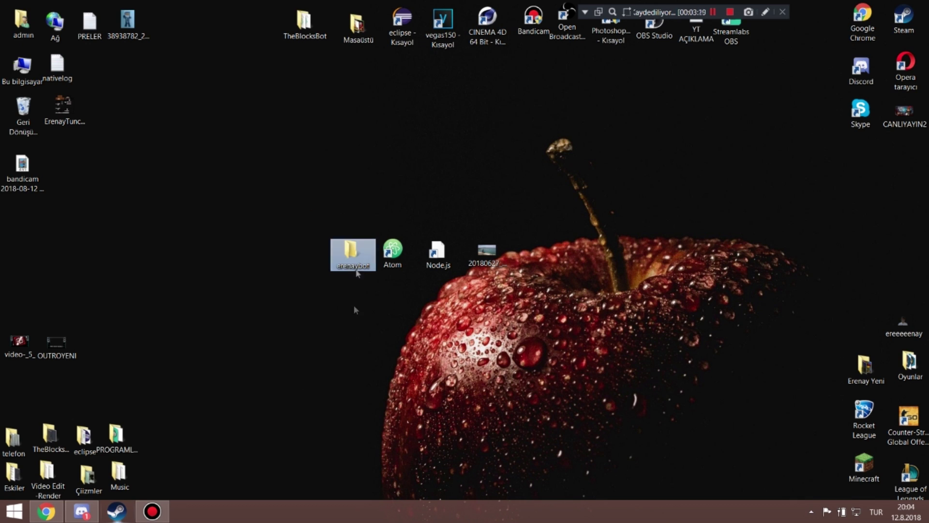
Open a command window inside erenaybot and run npm init.
double_click(351, 253)
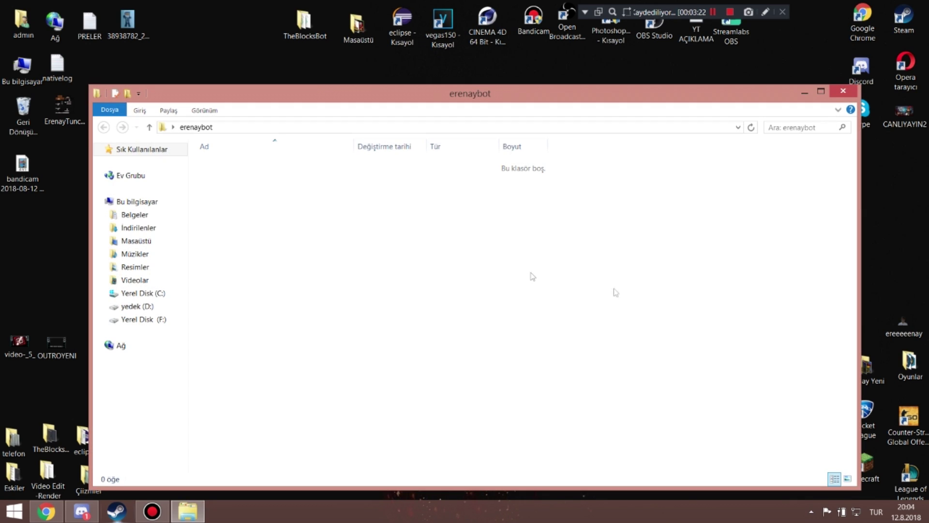
right_click(239, 187)
left_click(298, 294)
type("npm init")
key("Return")
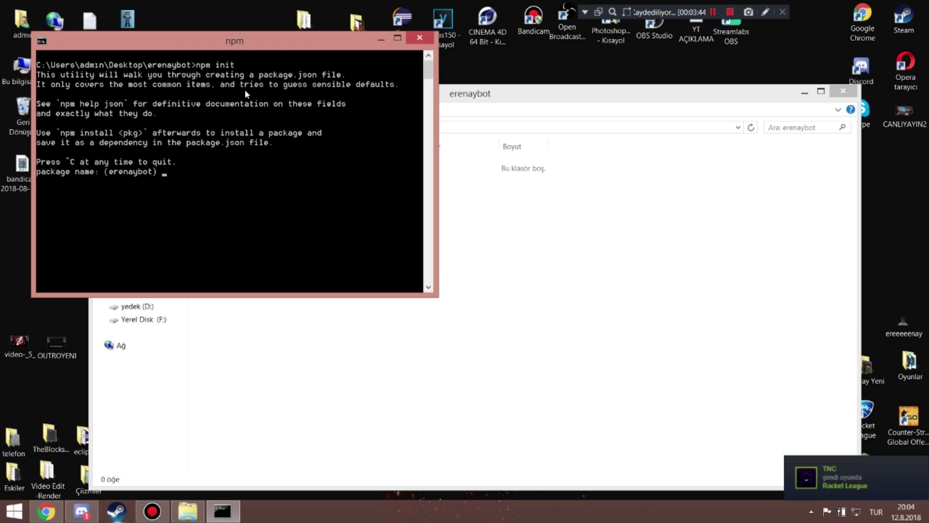
Enter package name erenaybey, version 0.0.1, a blank description and entry point bot.js.
type("erenaybey")
key("Return")
type("0.0) 0.0.1")
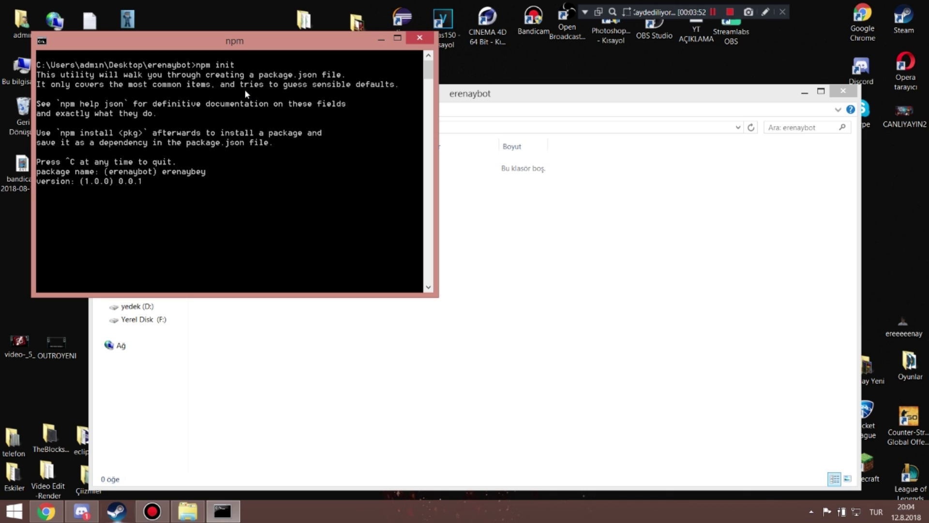
key("Return")
key("Return")
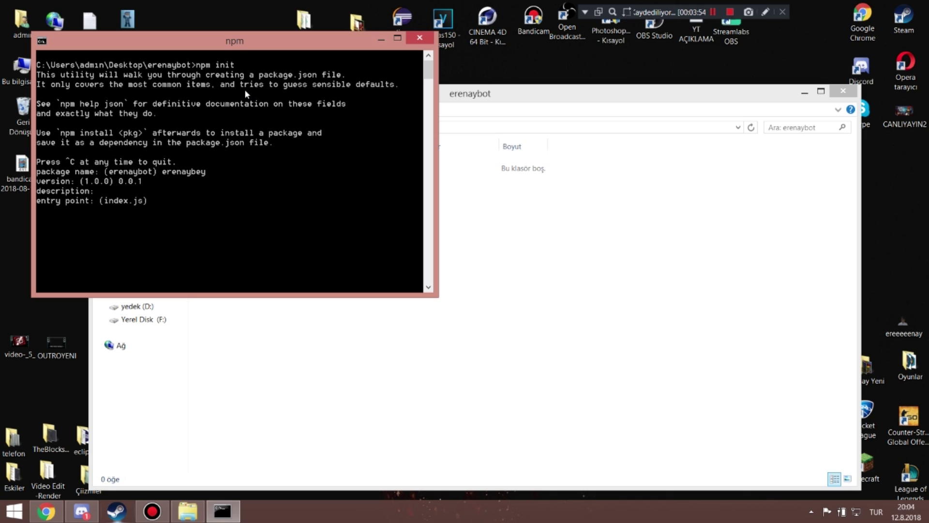
type("bot.js")
key("Return")
Set test command node bot.js, the author name and ISC license, then confirm with yes.
type("node bo")
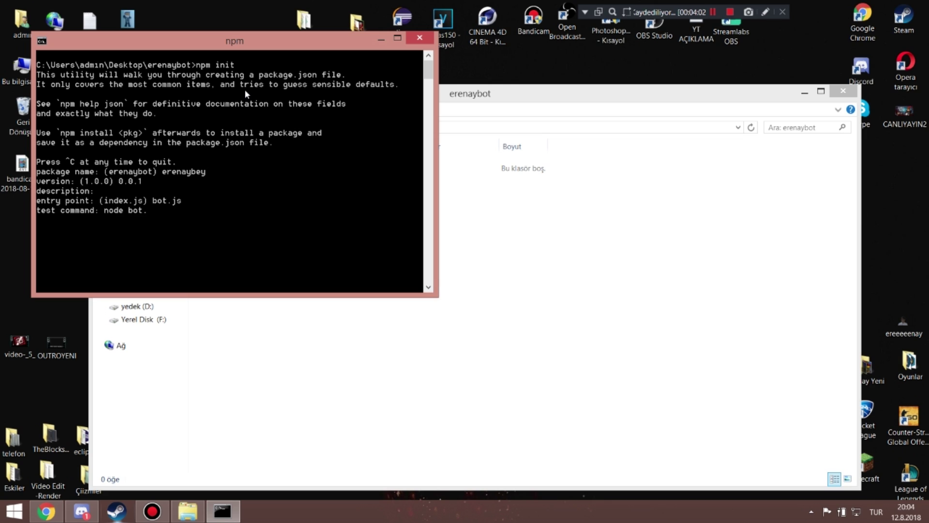
key("Return")
key("Return")
key("Return")
type("Erenay")
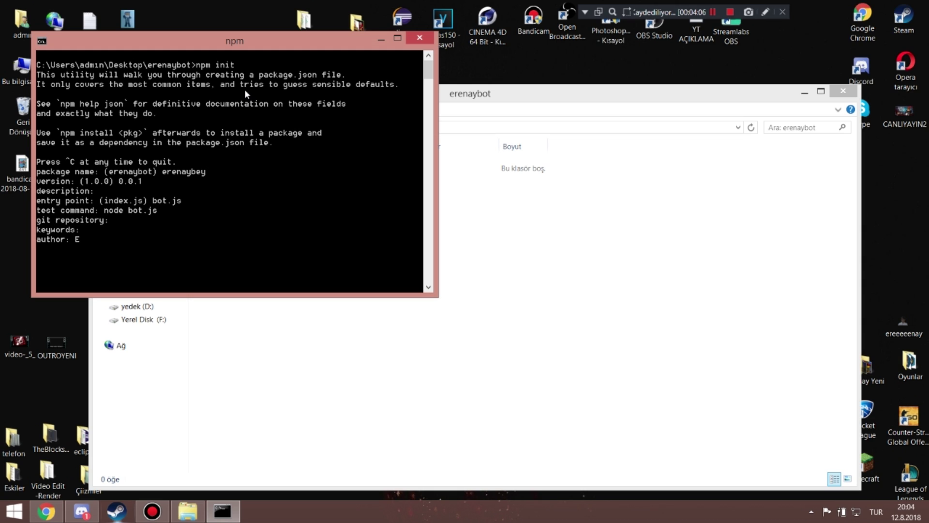
key("Return")
type("ISC) ISC")
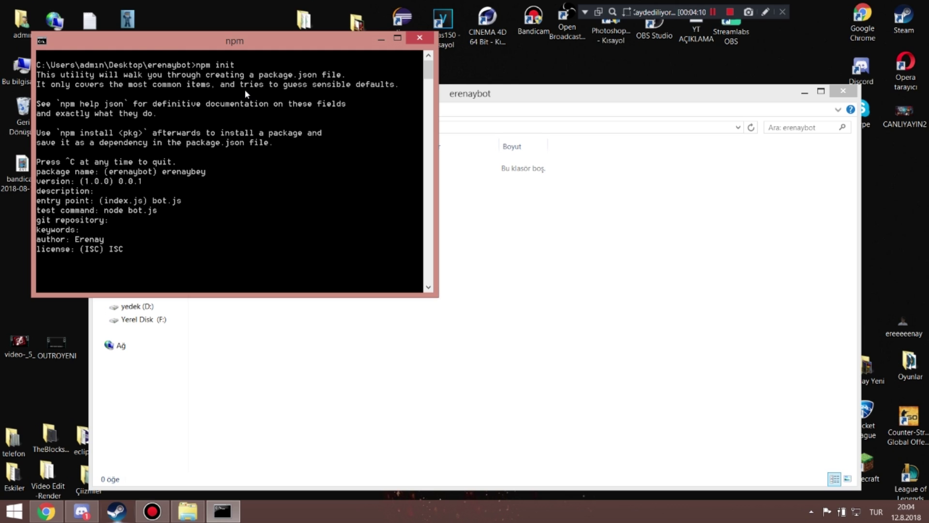
key("Return")
type("yes) yes")
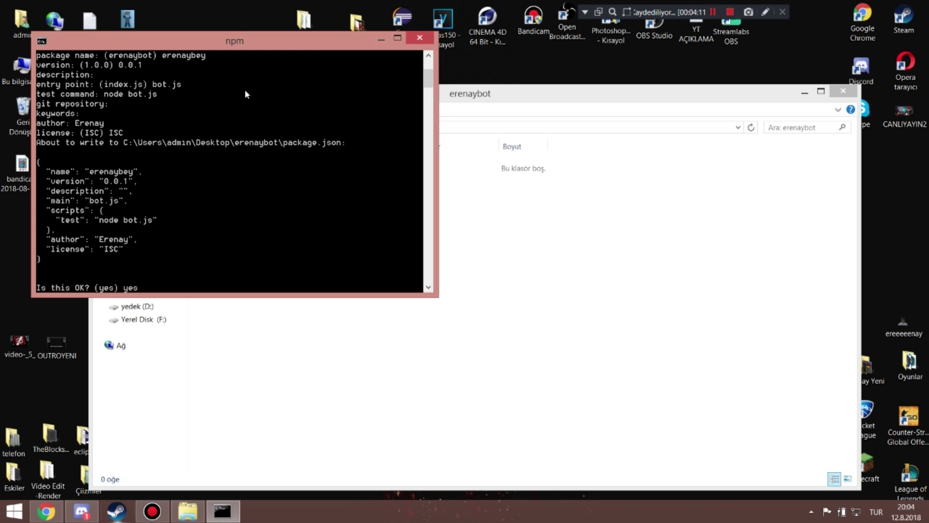
key("Return")
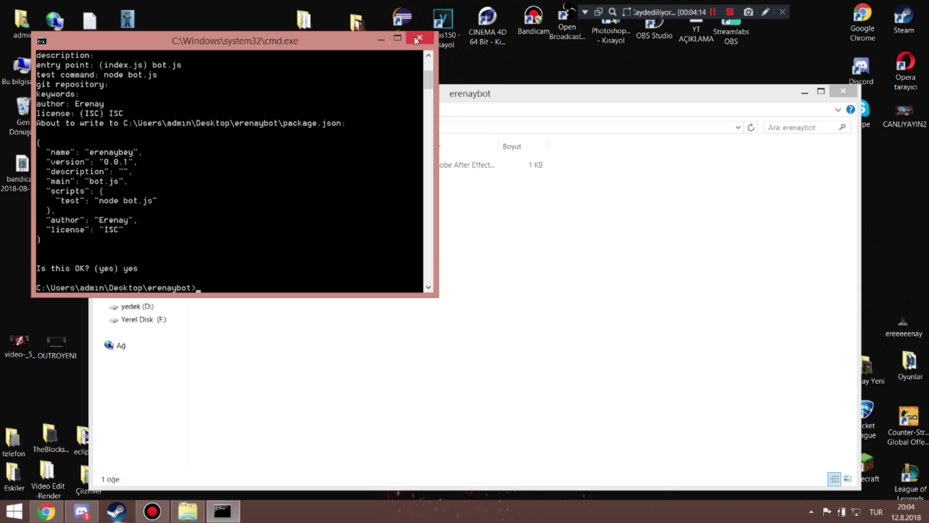
Set the command window aside and show the discord.js homepage with its npm install discord.js command.
left_click_drag(326, 40, 497, 85)
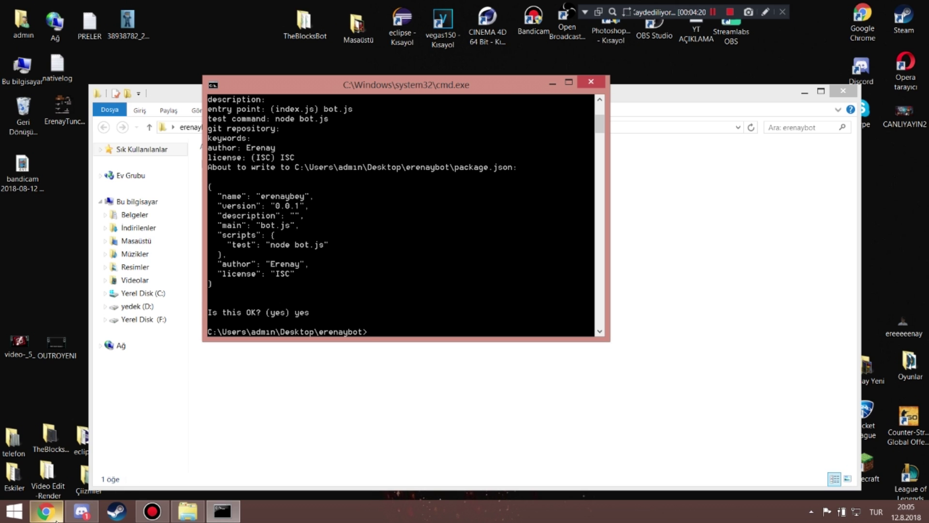
left_click(46, 511)
left_click(73, 12)
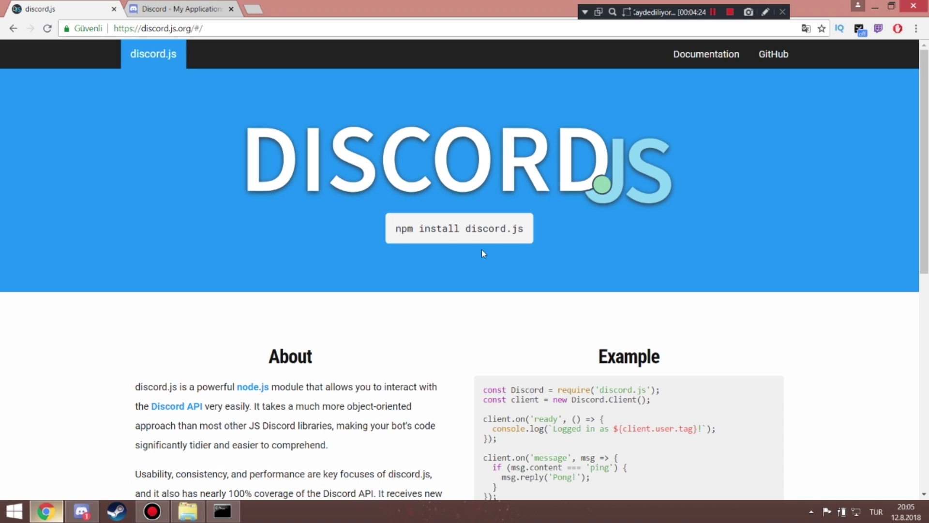
scroll(448, 258, "down", 2)
scroll(446, 257, "up", 2)
Run npm install discord.js in the erenaybot folder from Command Prompt.
left_click(222, 511)
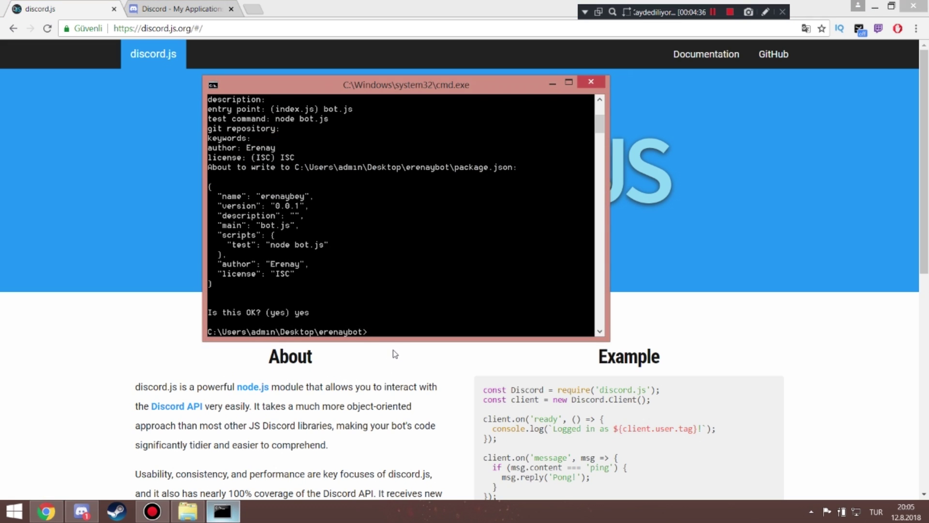
type("npm install discord.js")
key("Return")
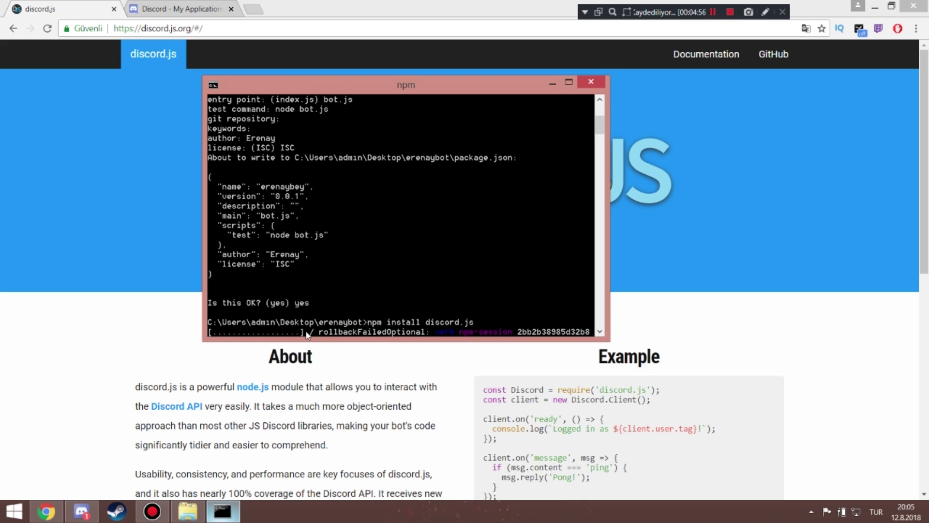
scroll(322, 321, "down", 2)
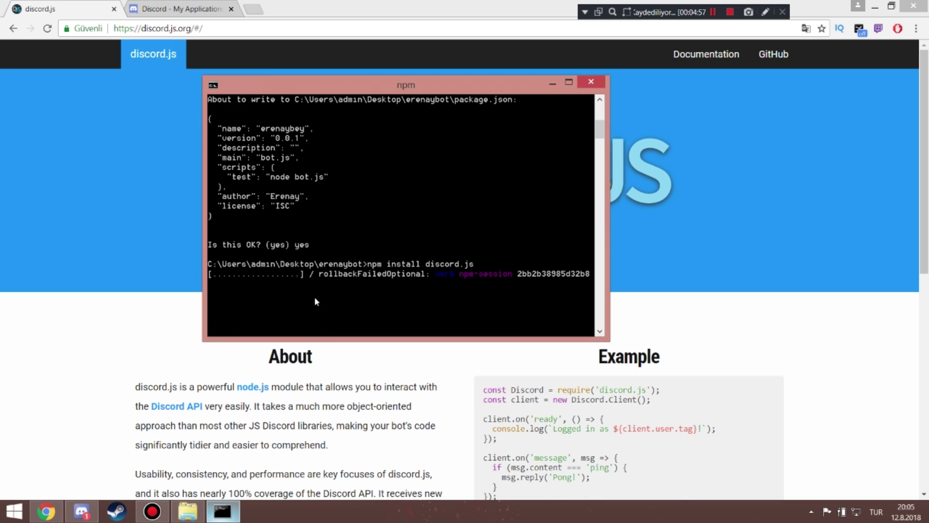